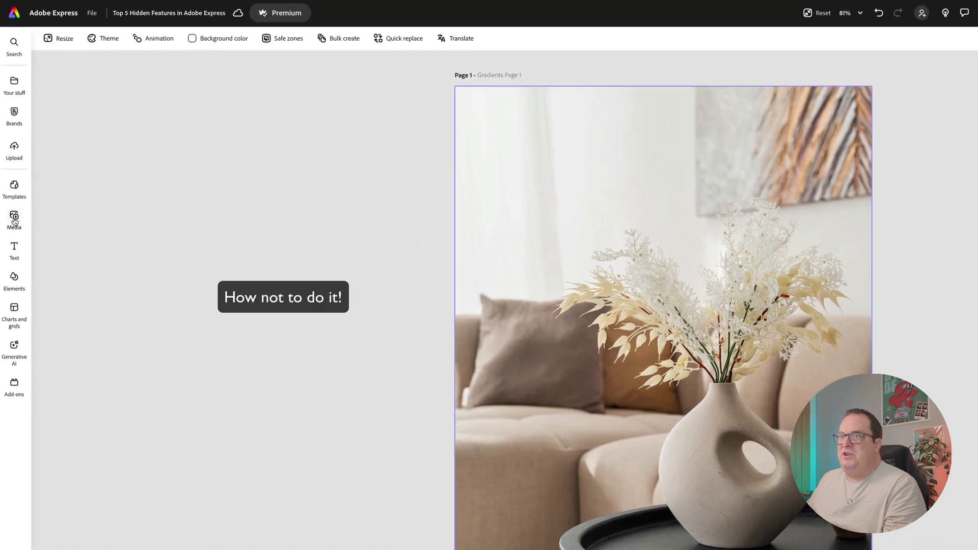
# Step: Add the fade-to-black stock gradient photo over the vase photo and select it
pyautogui.click(13, 188)
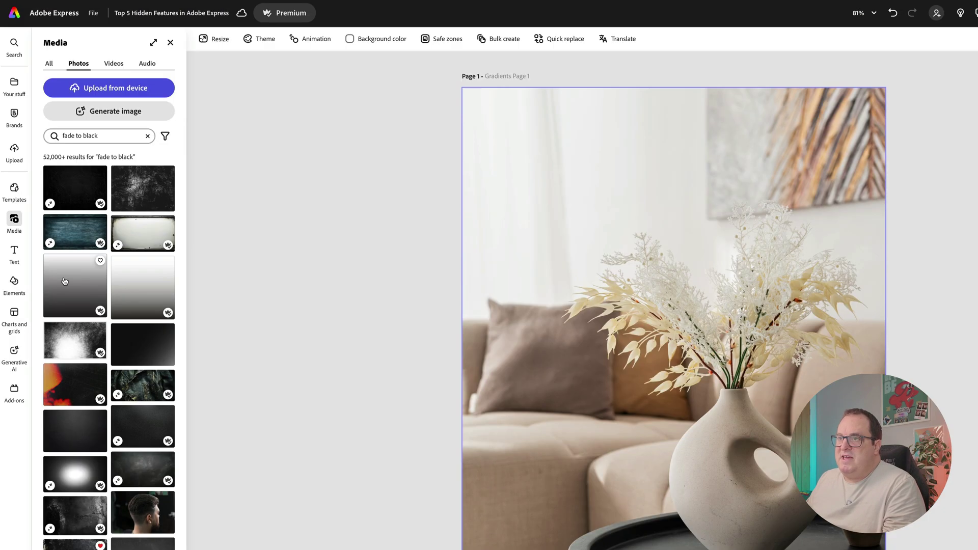
pyautogui.click(142, 288)
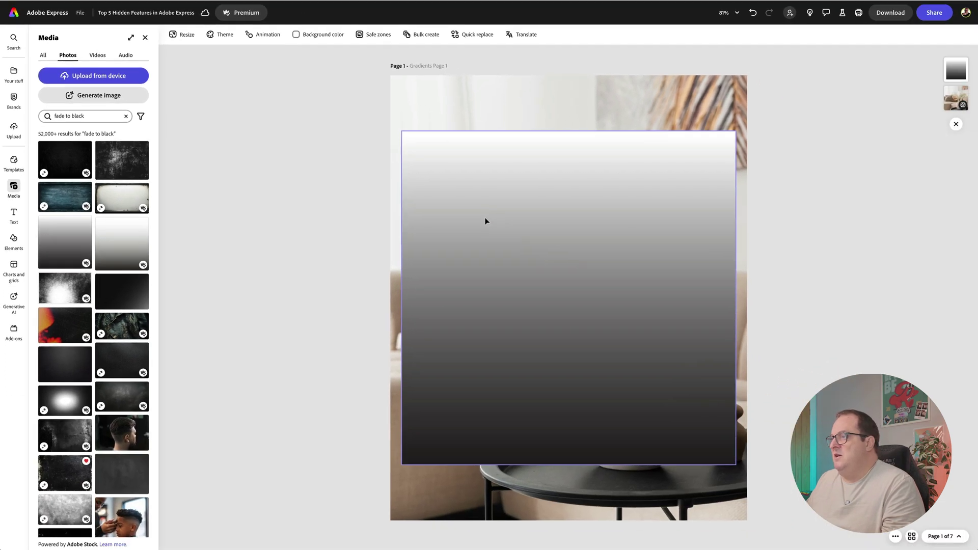
pyautogui.click(567, 252)
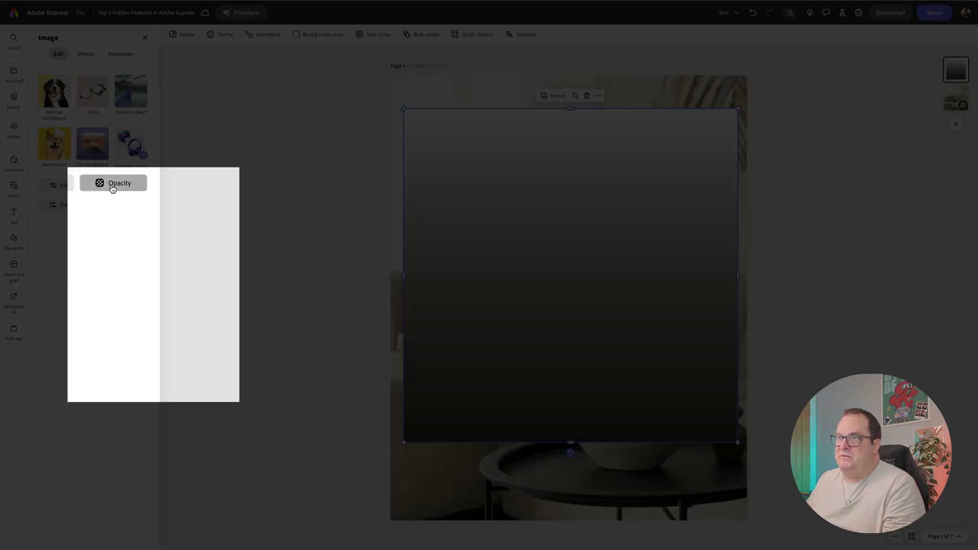
# Step: Set the gradient's blend mode to Multiply after trying Screen, then zoom back out
pyautogui.click(122, 204)
pyautogui.click(153, 321)
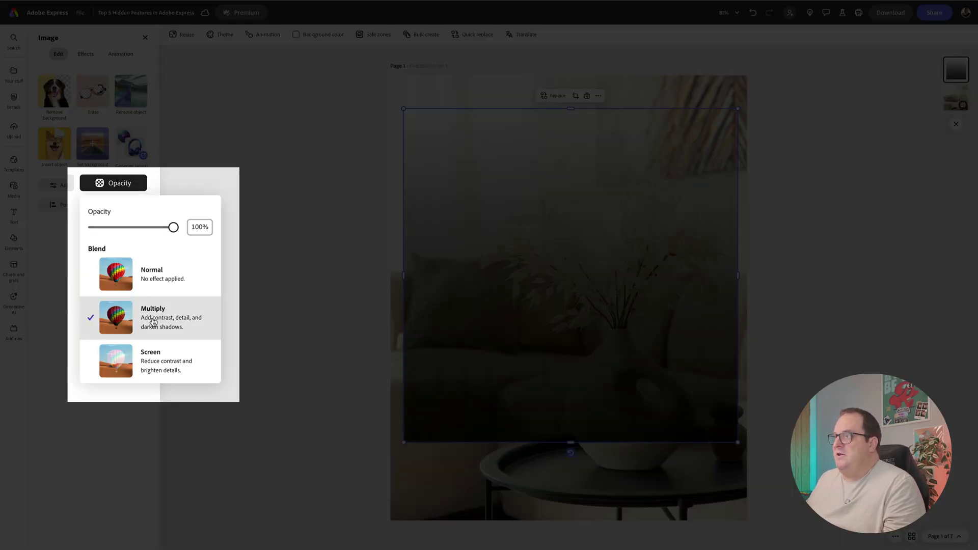
pyautogui.click(160, 360)
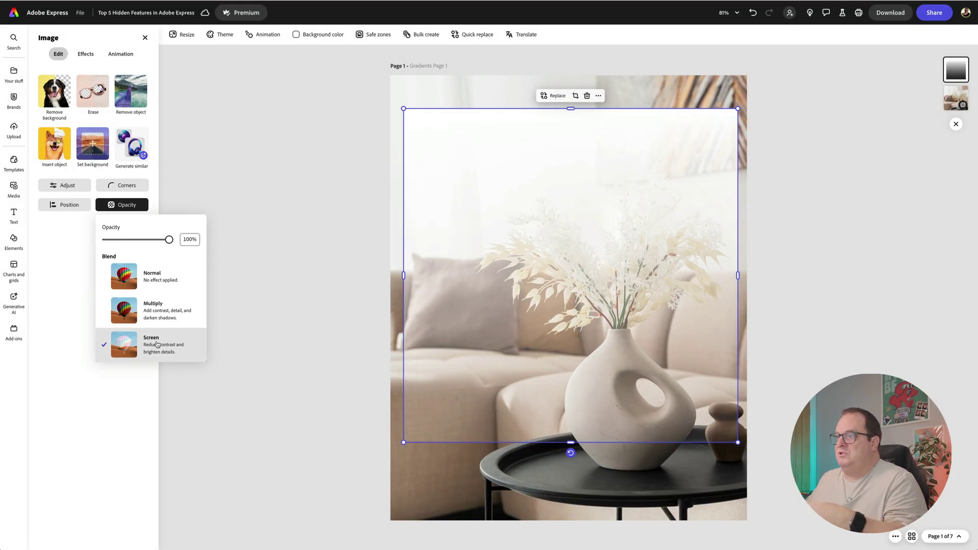
pyautogui.click(163, 312)
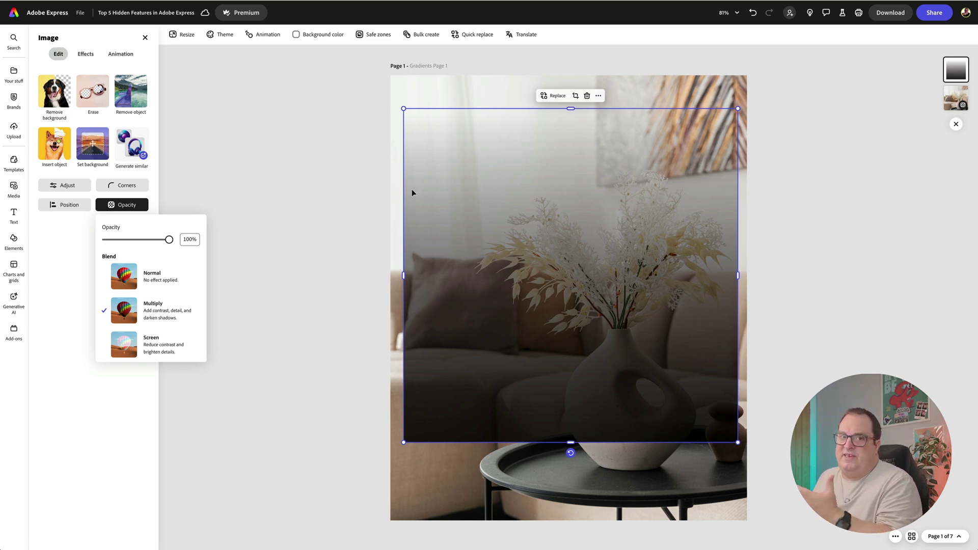
pyautogui.scroll(5, 500, 189)
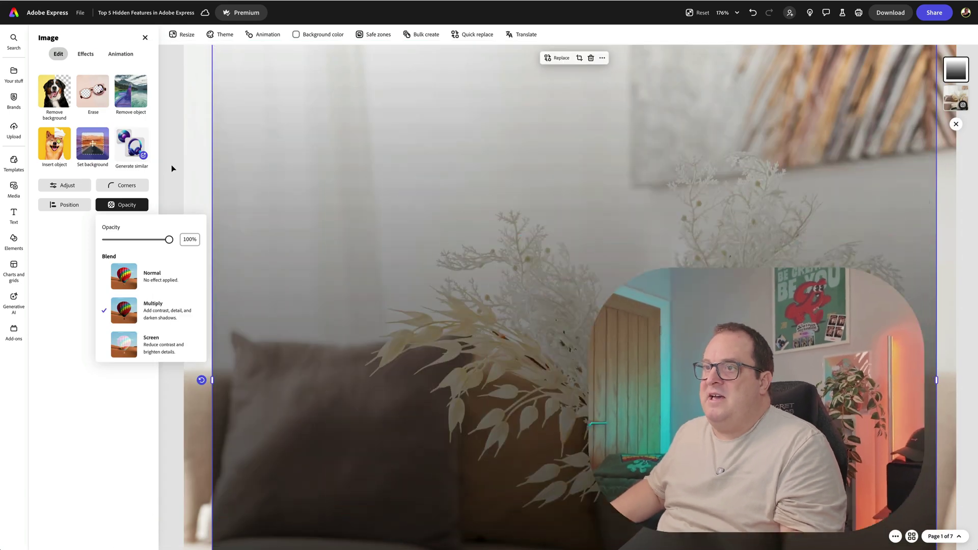
pyautogui.click(171, 164)
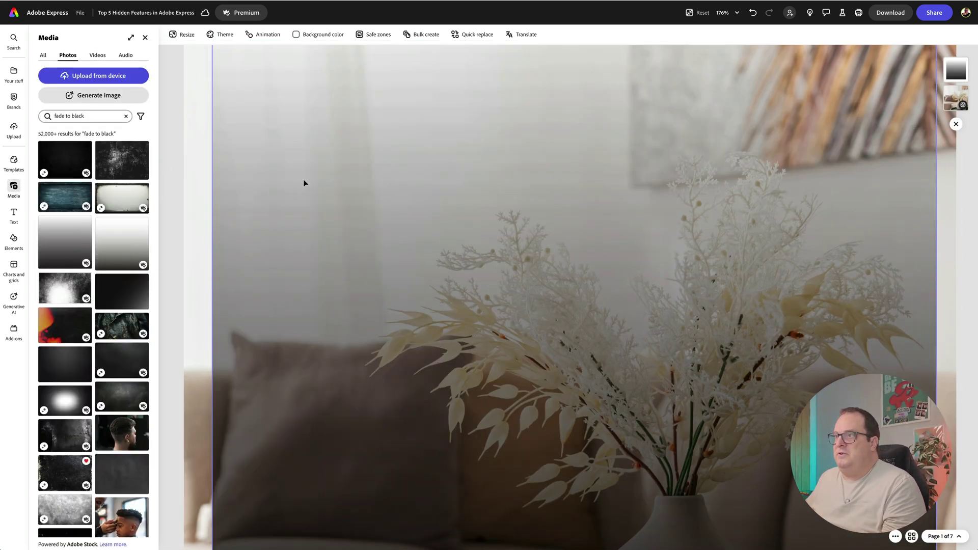
pyautogui.click(304, 180)
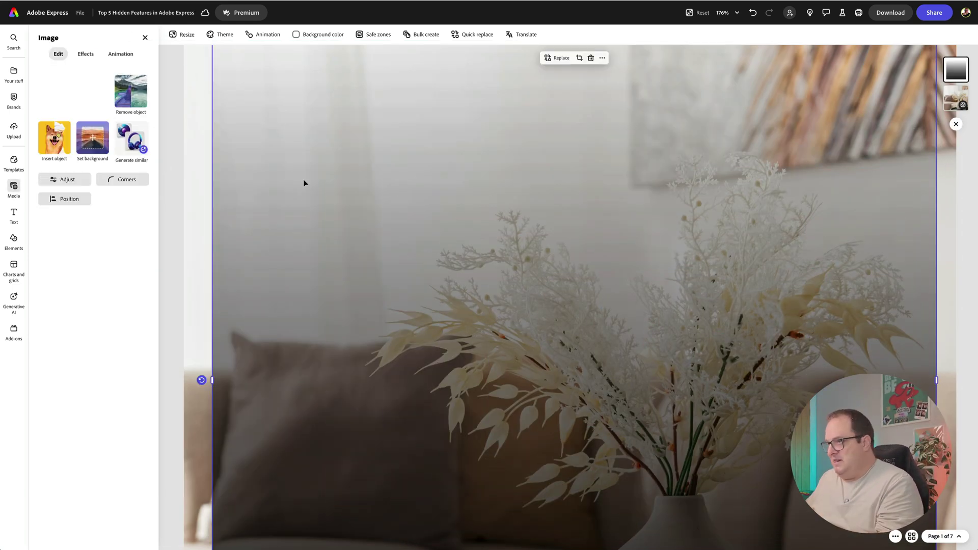
pyautogui.hotkey('ctrl', '-')
pyautogui.hotkey('ctrl', '-')
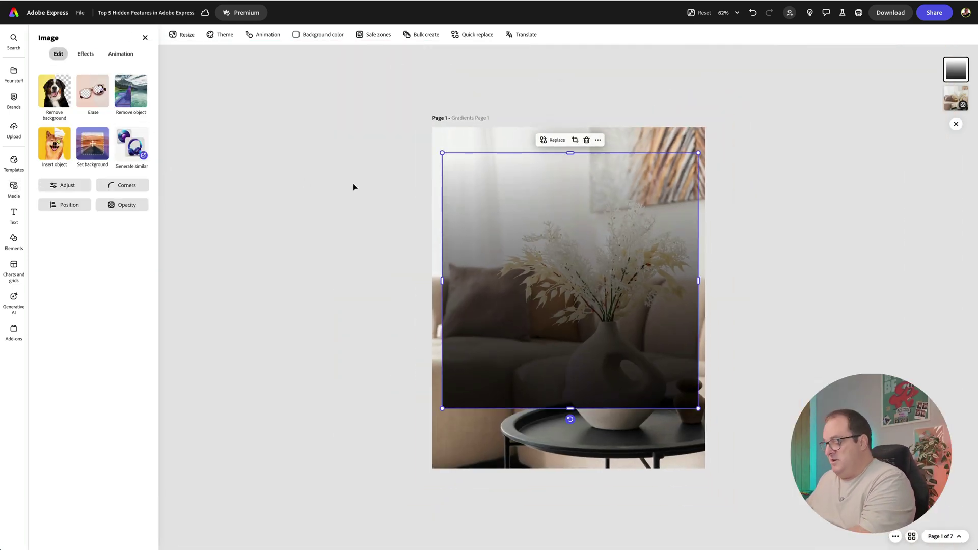
# Step: Delete the dark stock gradient and open the Gradients add-on from installed add-ons
pyautogui.press('Delete')
pyautogui.click(363, 183)
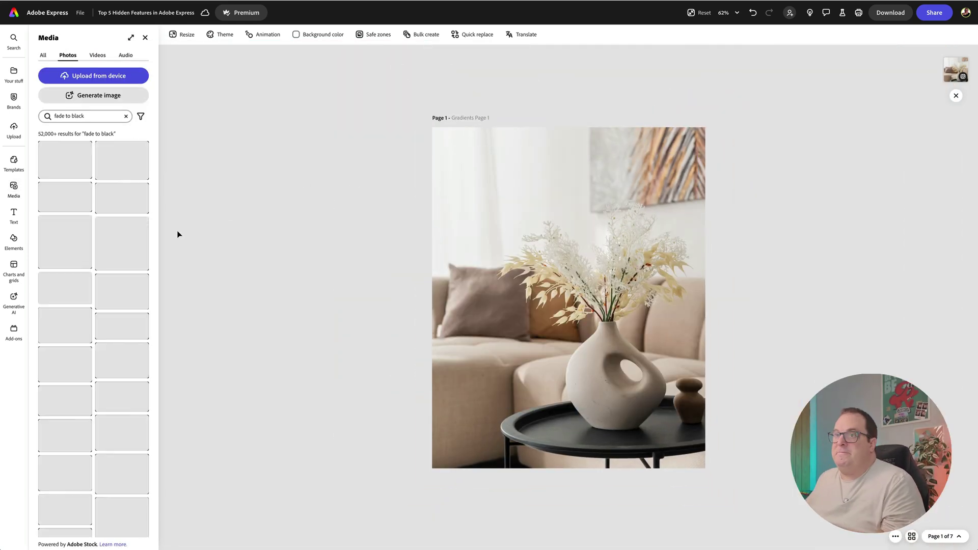
pyautogui.click(13, 332)
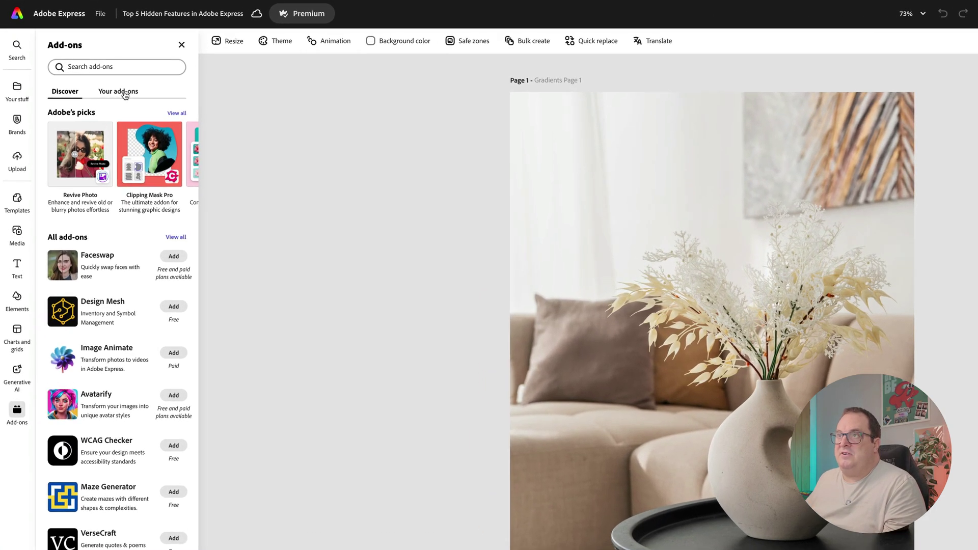
pyautogui.click(125, 93)
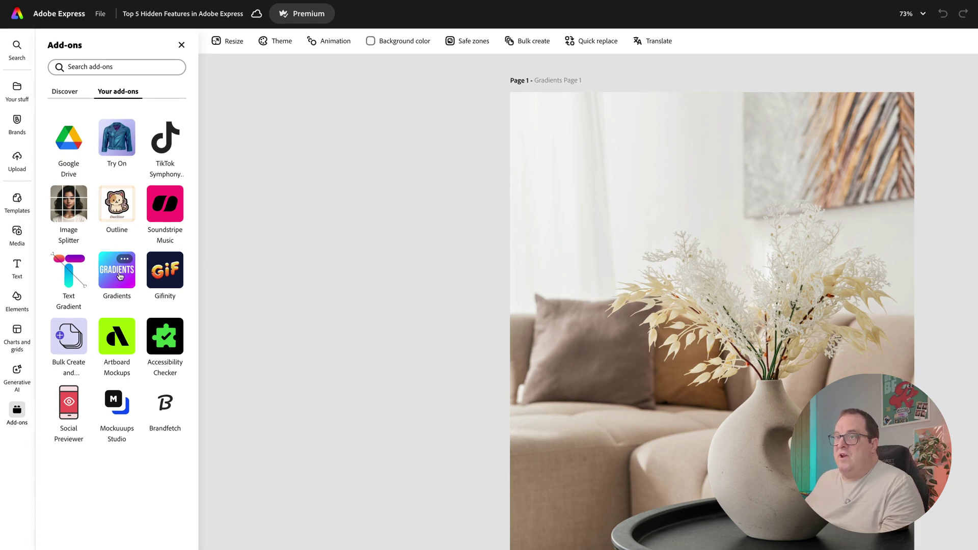
pyautogui.click(120, 276)
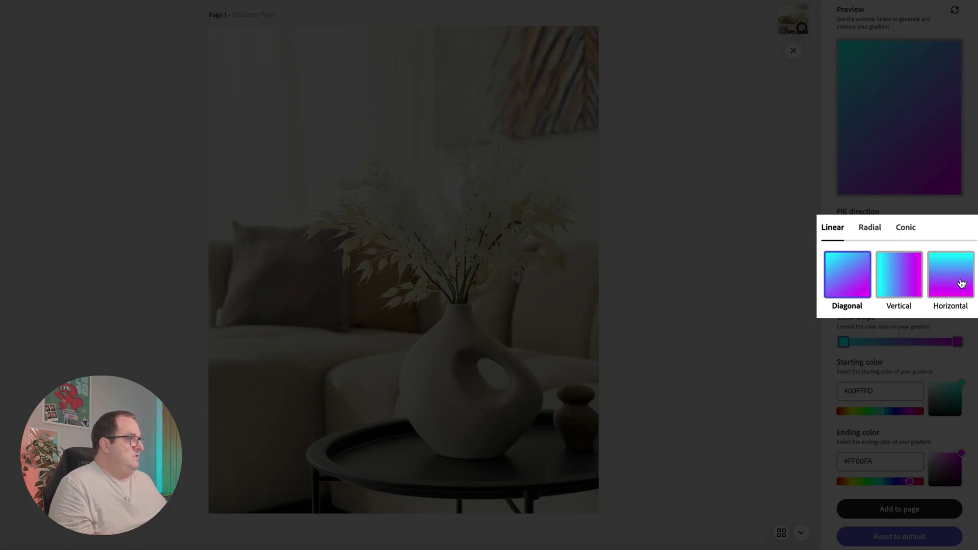
# Step: Configure a linear vertical gradient from white #FFFFFF to black #000000
pyautogui.click(874, 236)
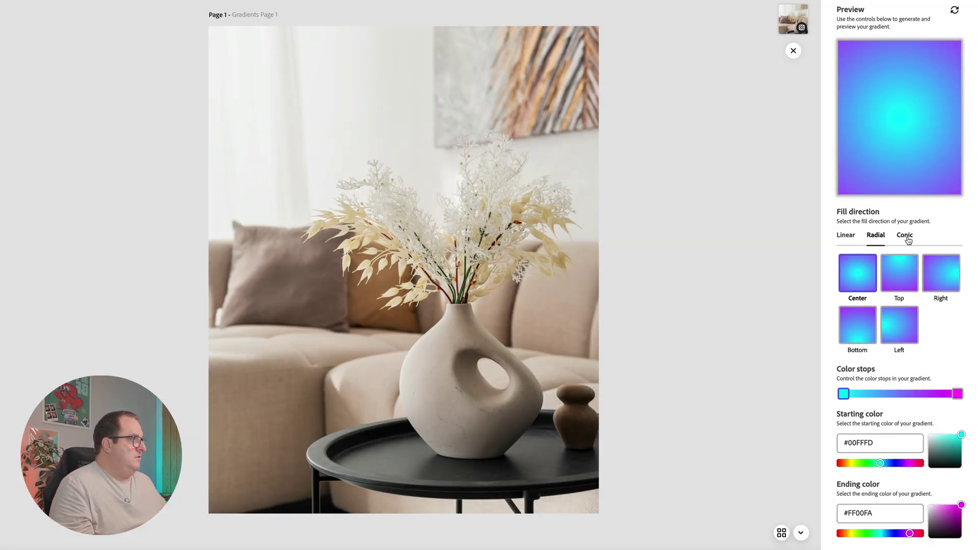
pyautogui.click(907, 237)
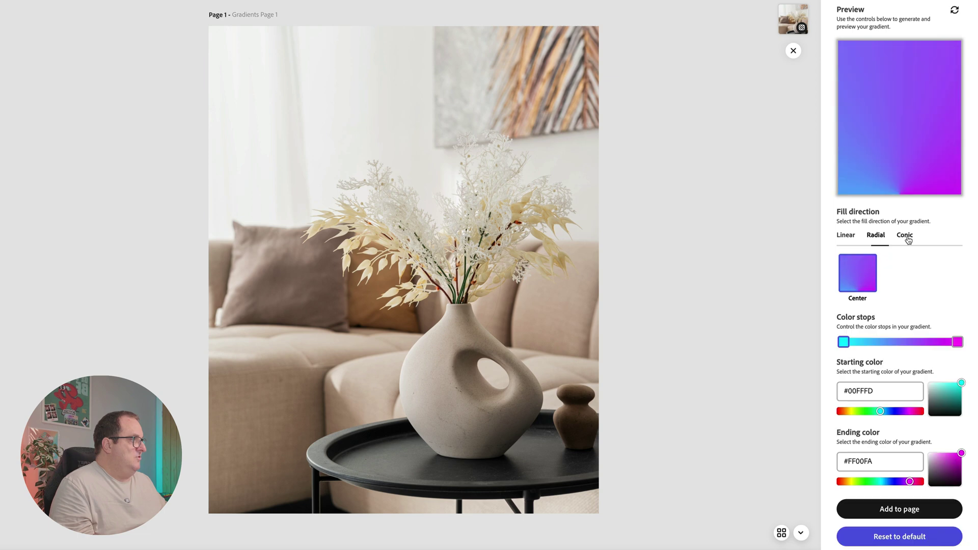
pyautogui.click(847, 238)
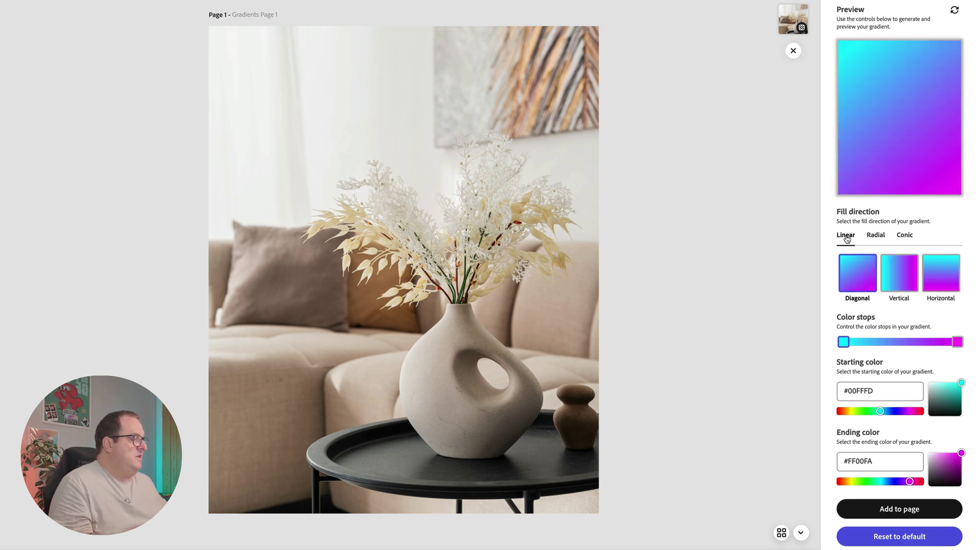
pyautogui.click(900, 284)
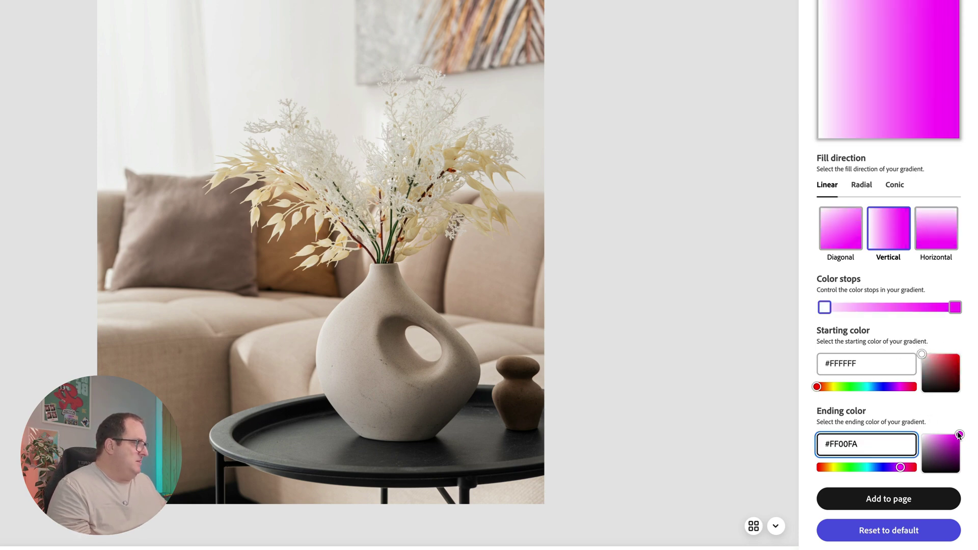
pyautogui.moveTo(960, 435); pyautogui.dragTo(962, 475)
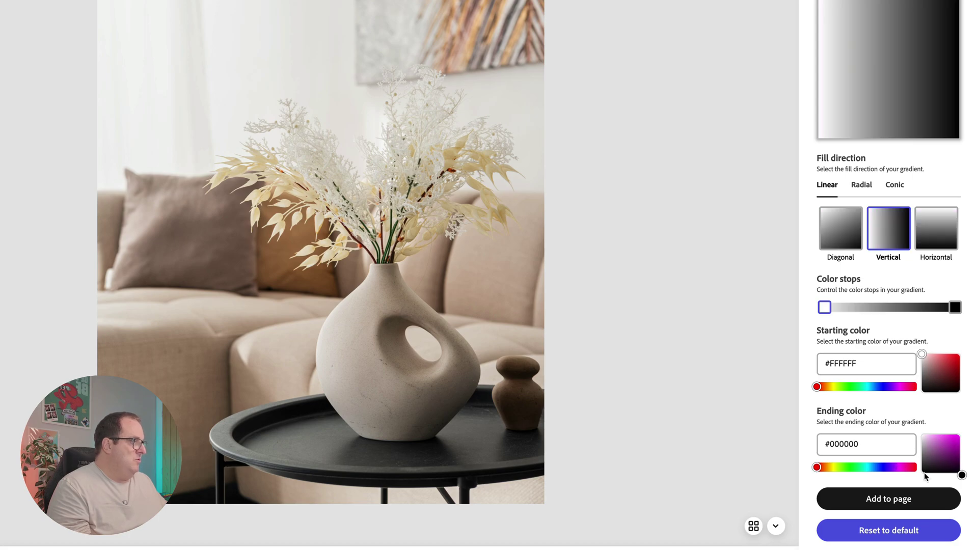
# Step: Add the white-to-black gradient to the vase page with Multiply blending, then go to page 4
pyautogui.click(880, 500)
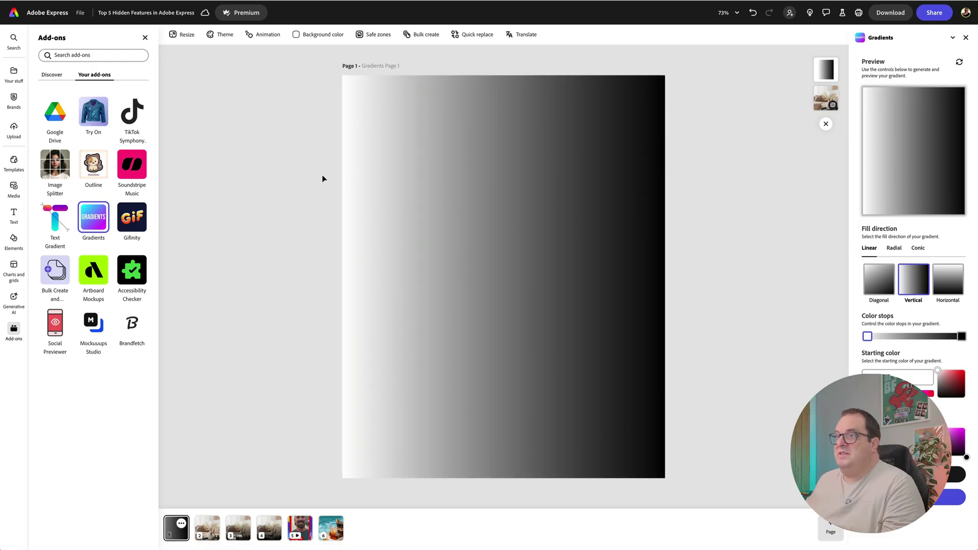
pyautogui.click(439, 177)
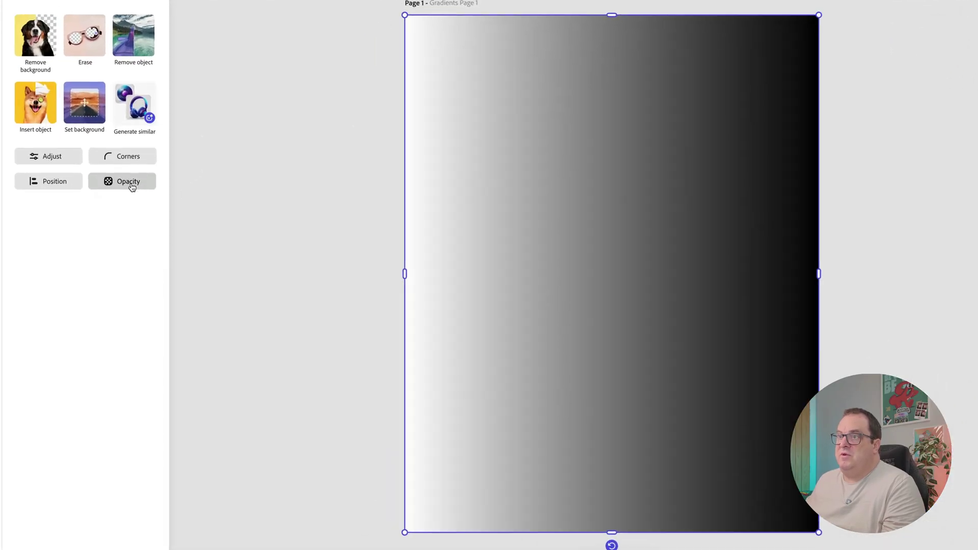
pyautogui.click(132, 187)
pyautogui.click(152, 321)
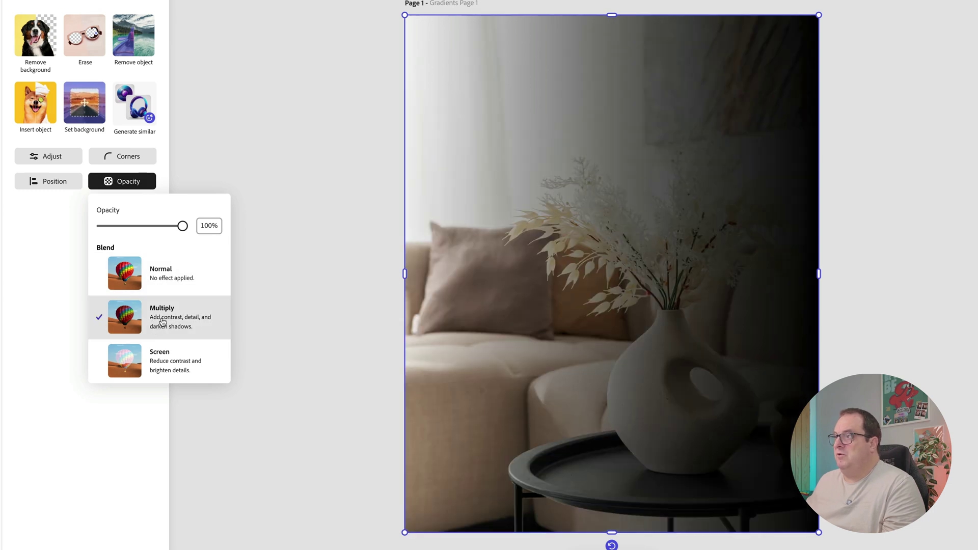
pyautogui.click(271, 173)
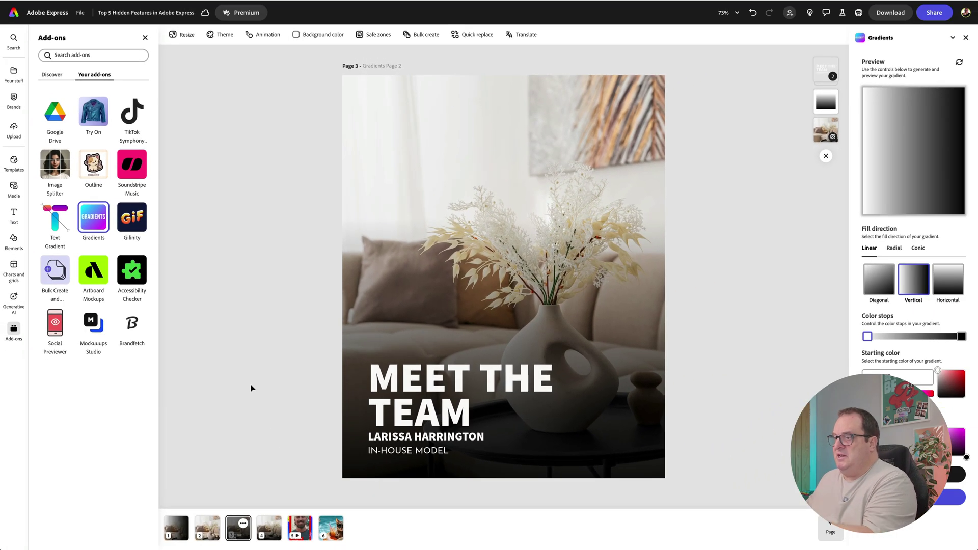
pyautogui.click(471, 387)
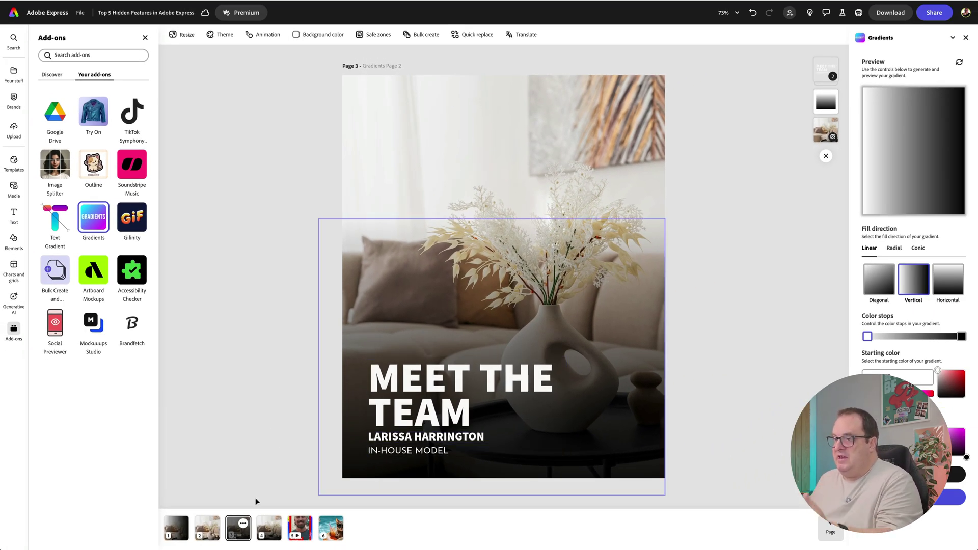
pyautogui.click(267, 530)
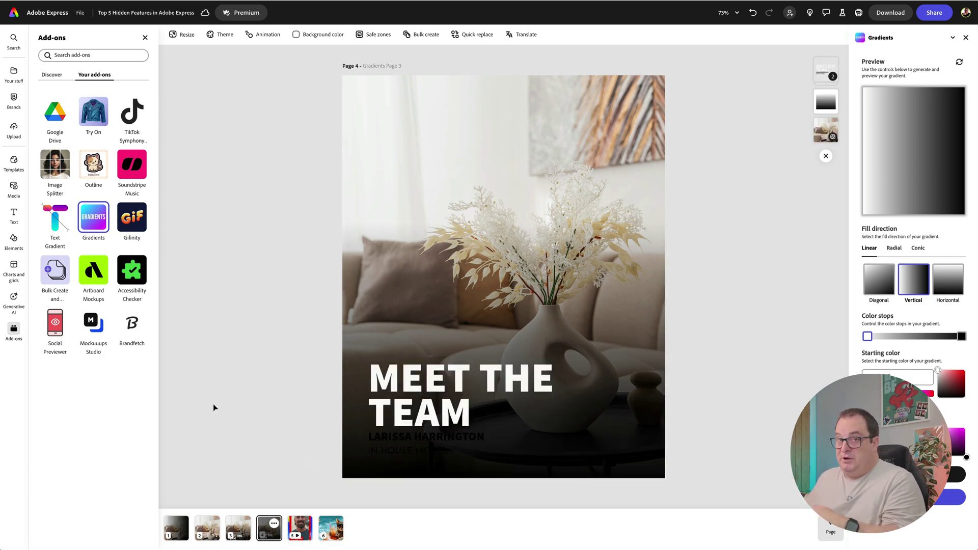
# Step: Switch the gradient overlay to Screen blend and rotate it to about 274°
pyautogui.click(405, 241)
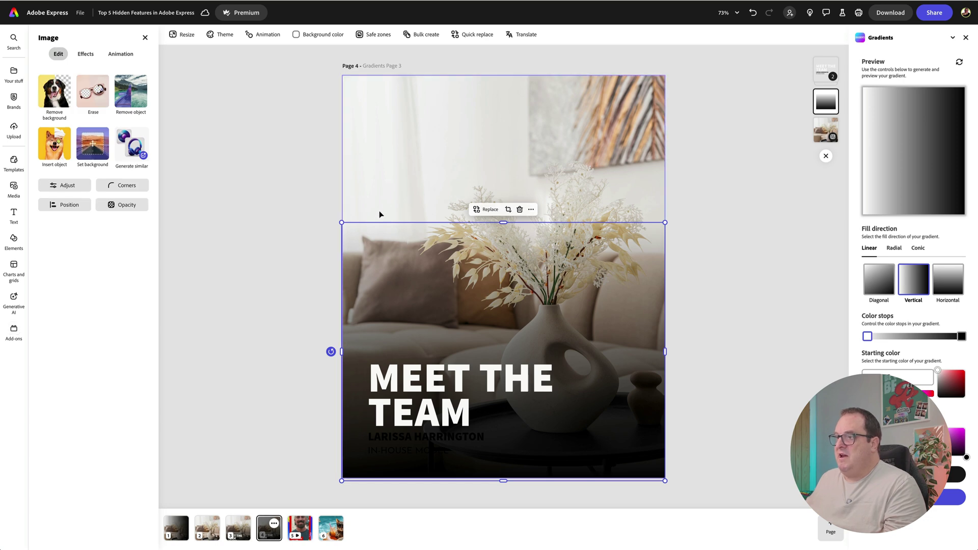
pyautogui.click(117, 206)
pyautogui.click(134, 341)
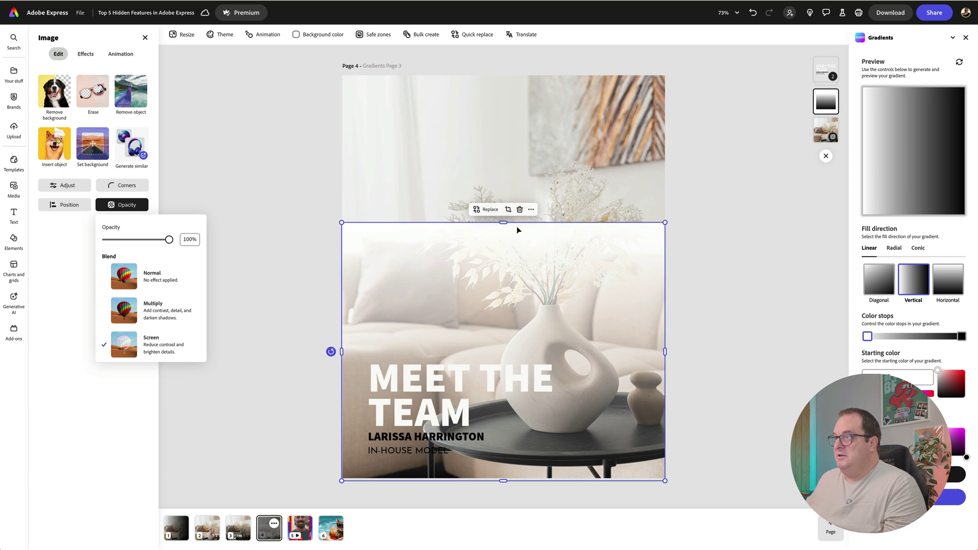
pyautogui.moveTo(331, 352); pyautogui.dragTo(640, 362)
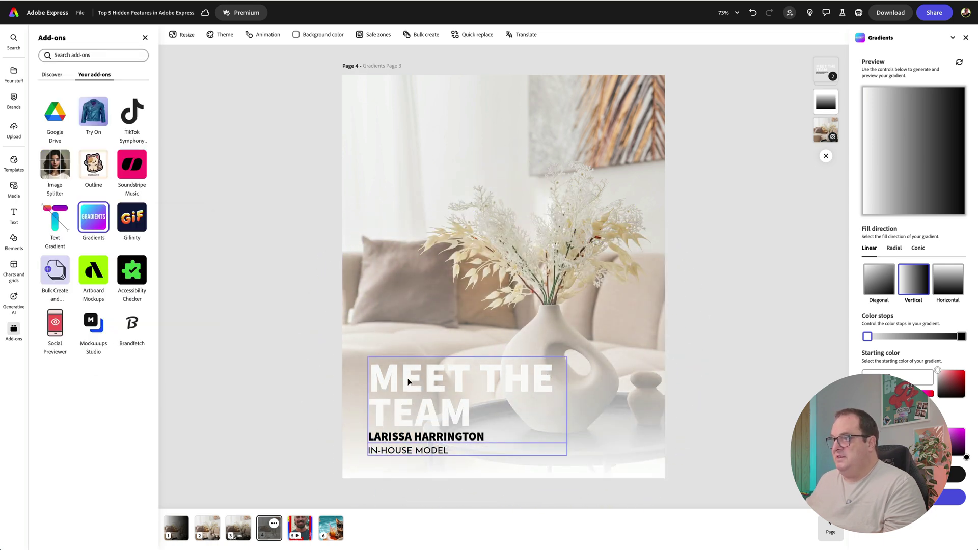
# Step: Make the MEET THE TEAM heading text black
pyautogui.doubleClick(420, 383)
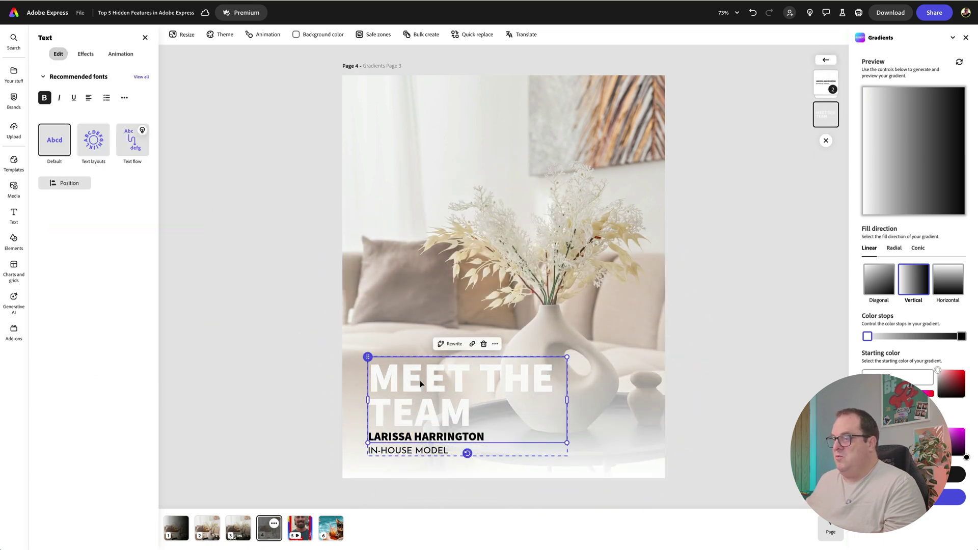
pyautogui.doubleClick(420, 384)
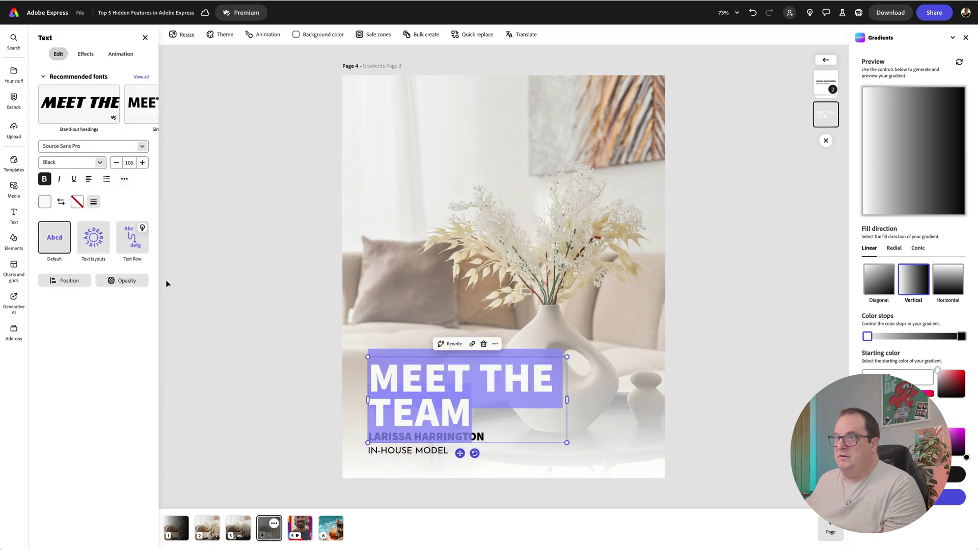
pyautogui.click(45, 201)
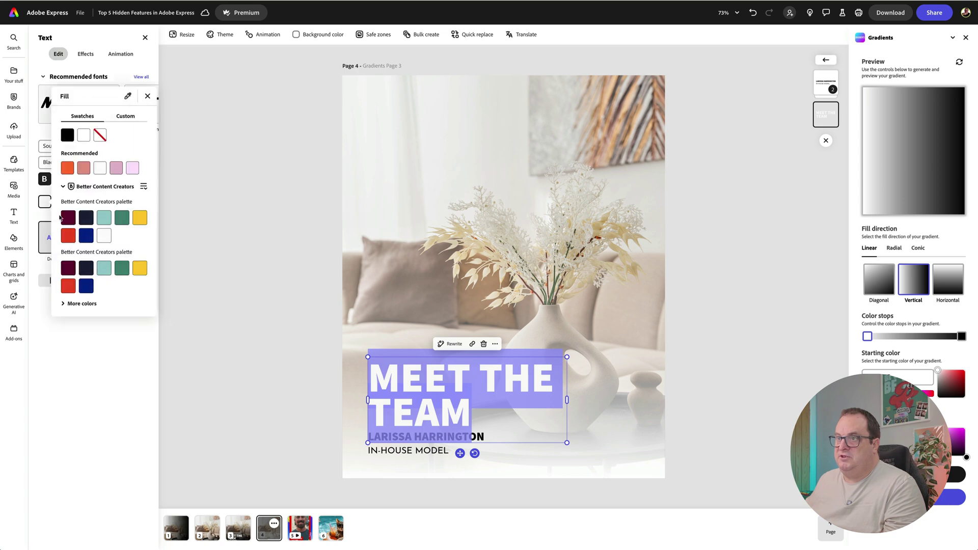
pyautogui.click(68, 136)
pyautogui.click(199, 220)
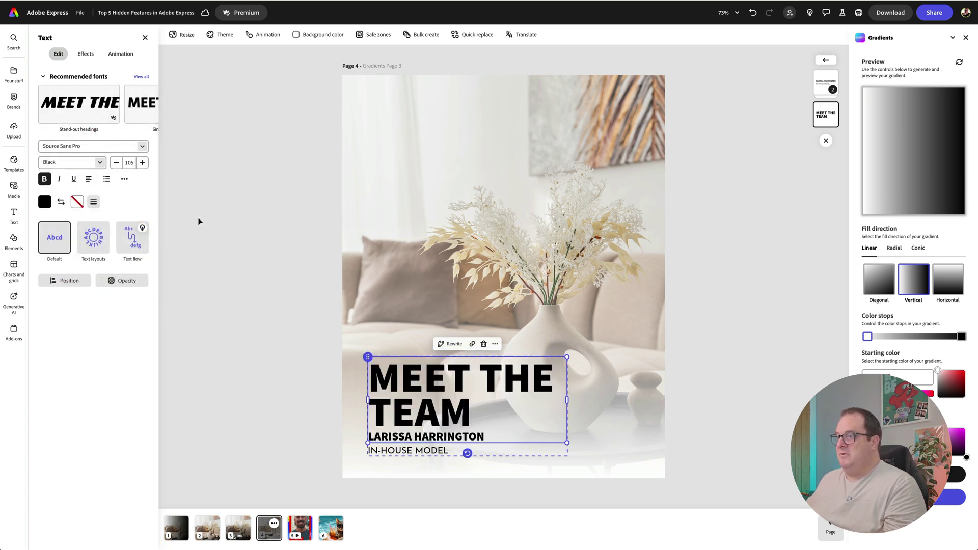
pyautogui.click(198, 221)
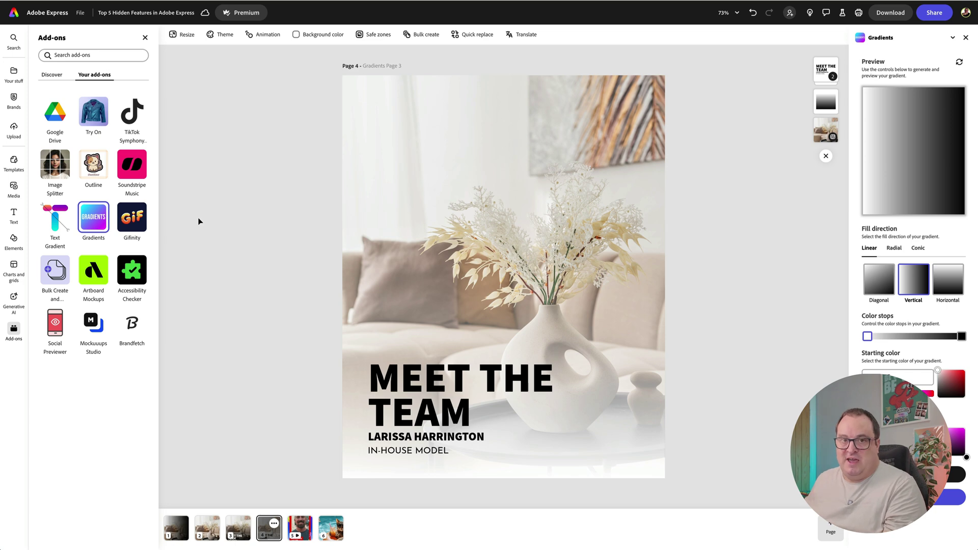
pyautogui.scroll(5, 364, 476)
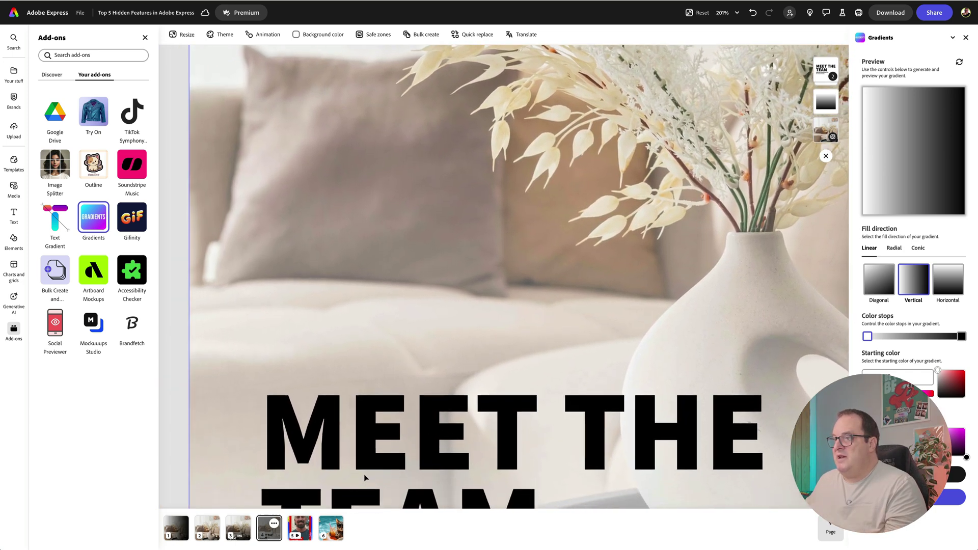
pyautogui.scroll(3, 392, 240)
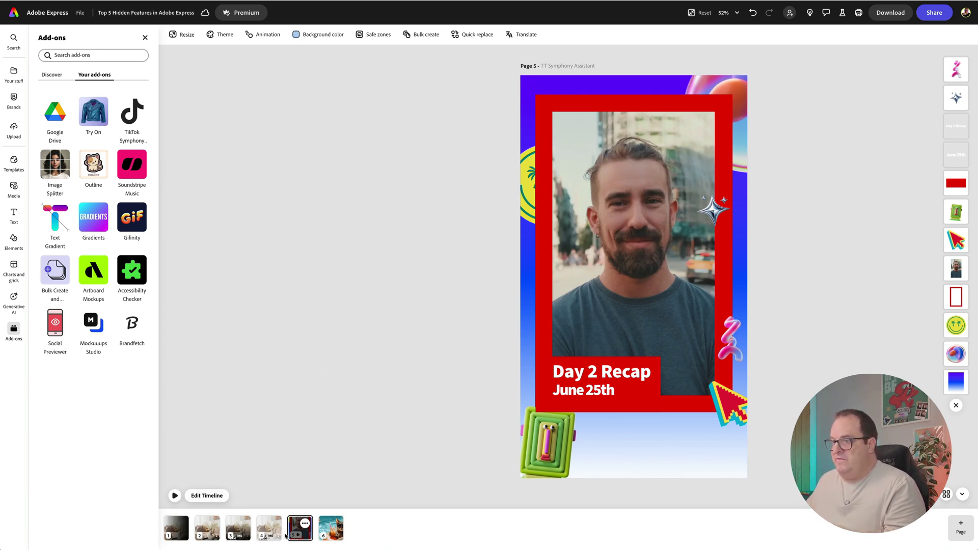
# Step: Open the Day 2 Recap video timeline and launch the TikTok Symphony Assistant add-on
pyautogui.click(198, 496)
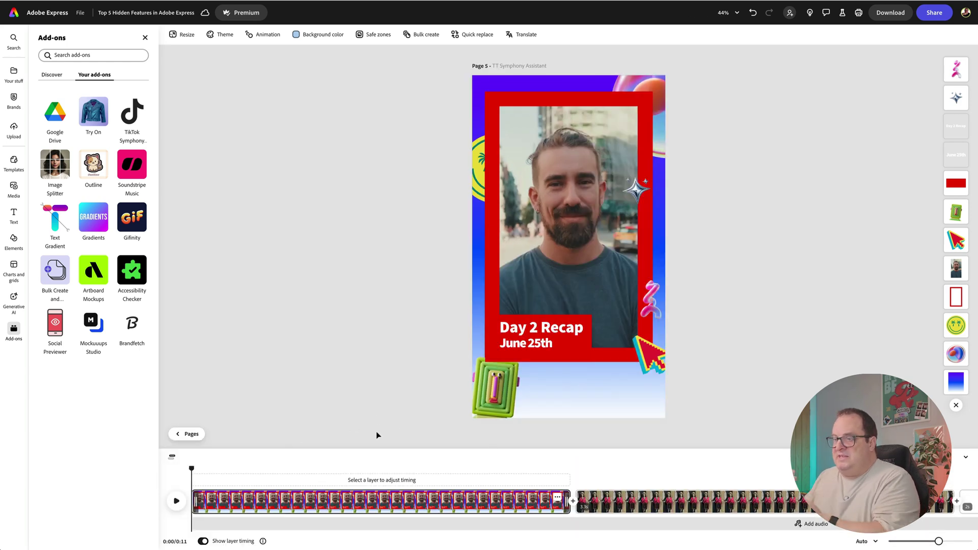
pyautogui.moveTo(126, 109)
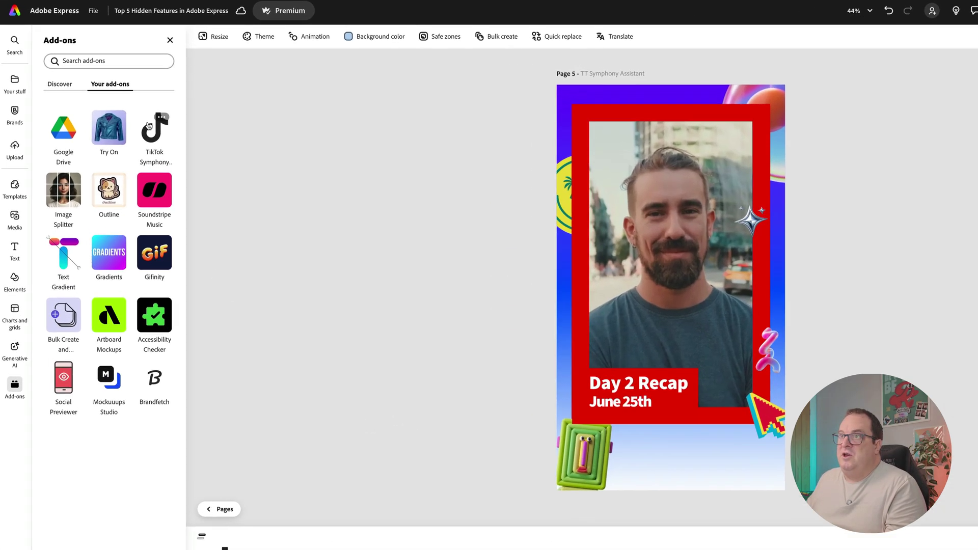
pyautogui.click(148, 126)
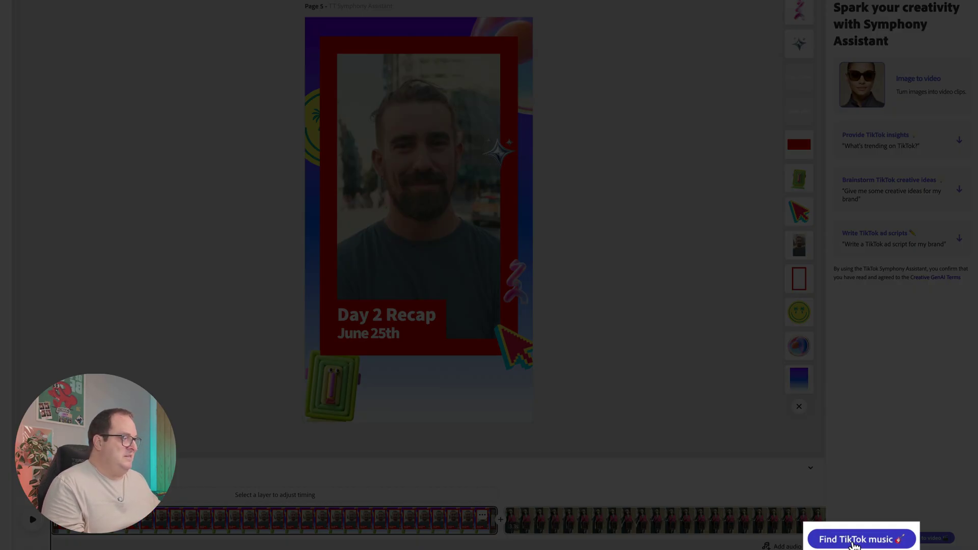
# Step: Find TikTok music and add the GASLIGHT track from Top Music to the video
pyautogui.click(857, 539)
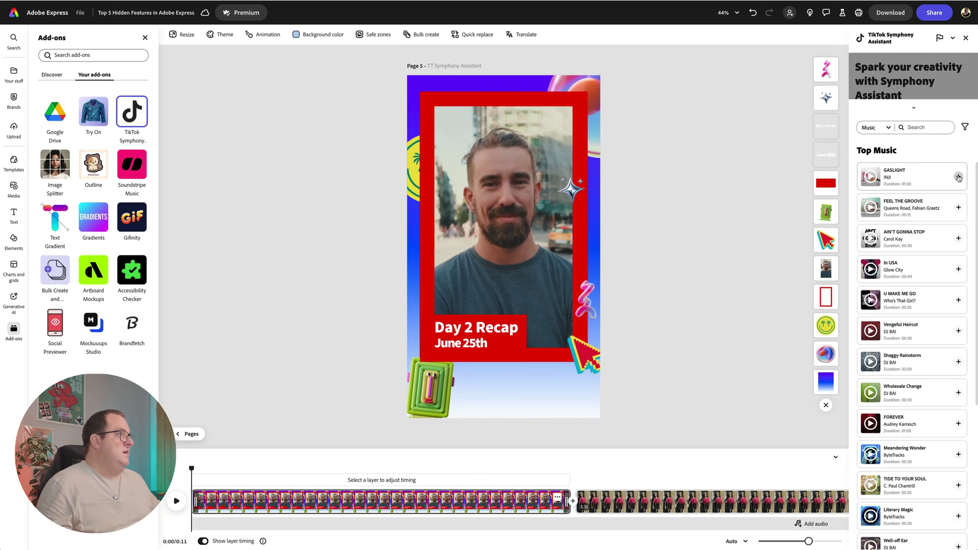
pyautogui.click(958, 177)
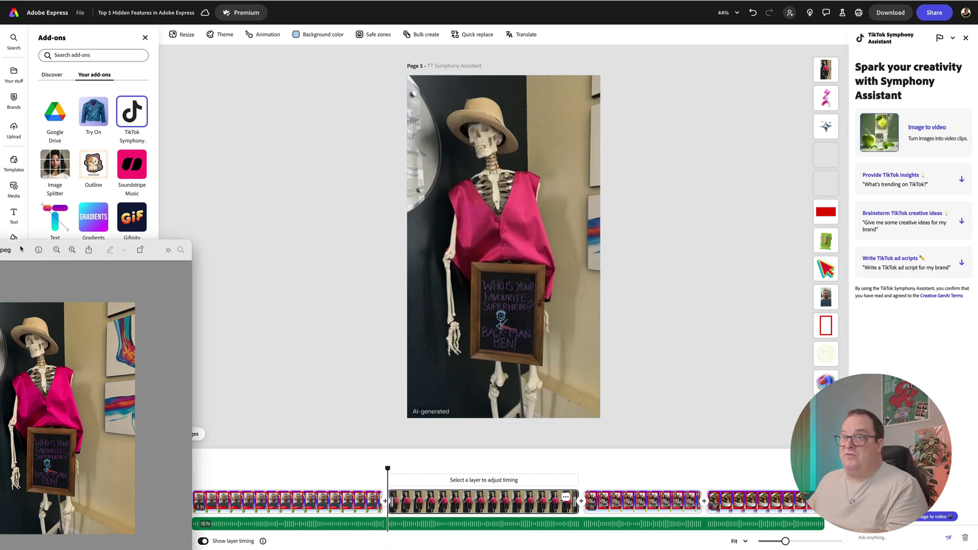
# Step: Move the preview window aside and play the skeleton Image to video clip
pyautogui.moveTo(21, 247); pyautogui.dragTo(261, 182)
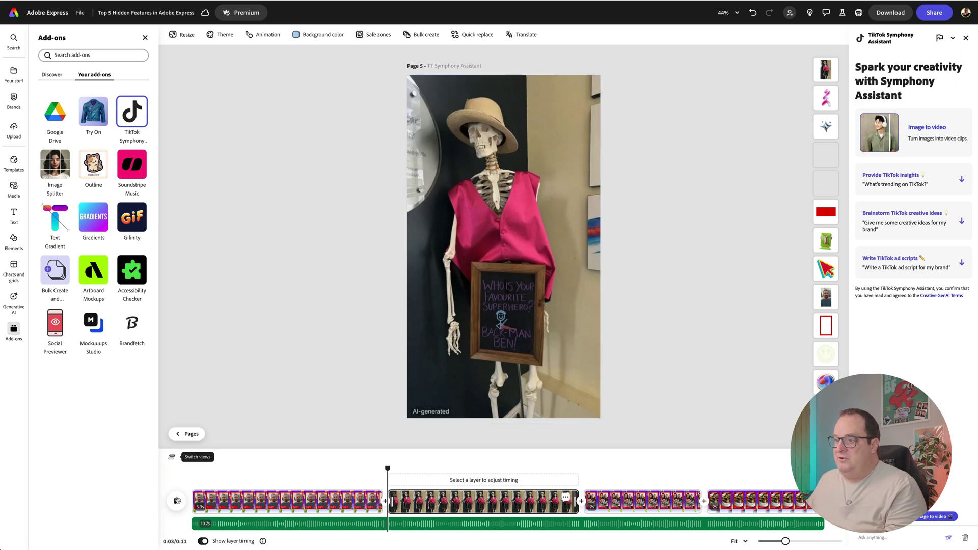
pyautogui.click(177, 502)
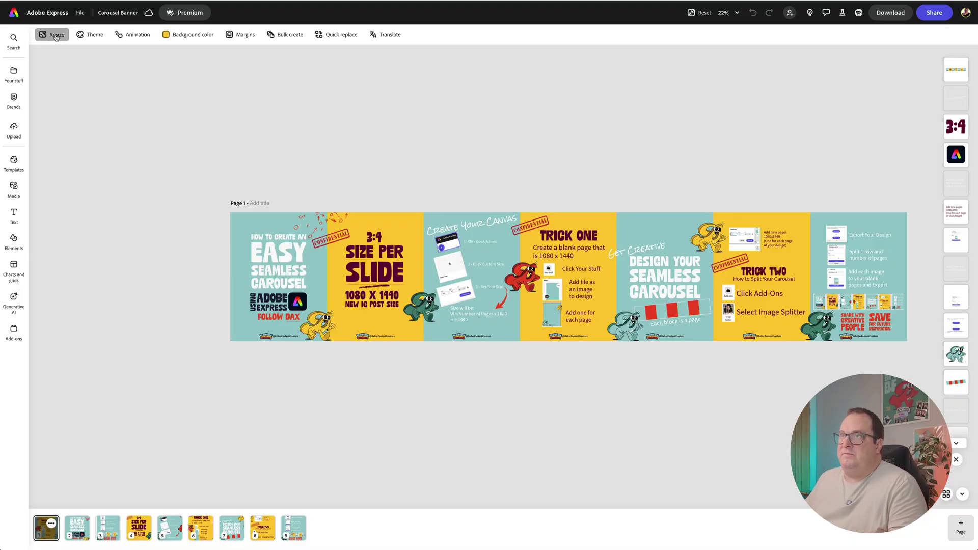
# Step: Open Resize to show the banner's 7,560 × 1,440 px custom size
pyautogui.click(56, 35)
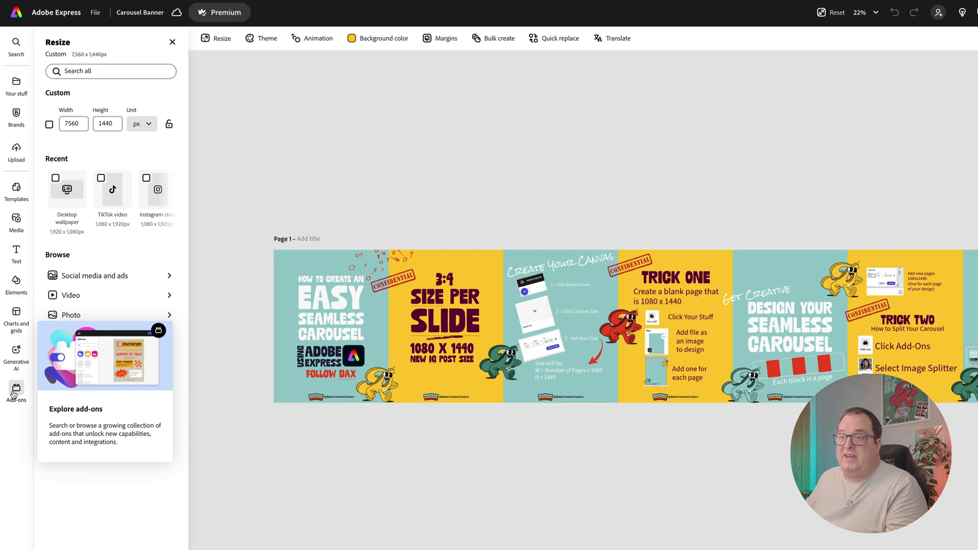
# Step: Export the banner to the Image Splitter add-on and split it into 1 row by 7 columns
pyautogui.click(14, 393)
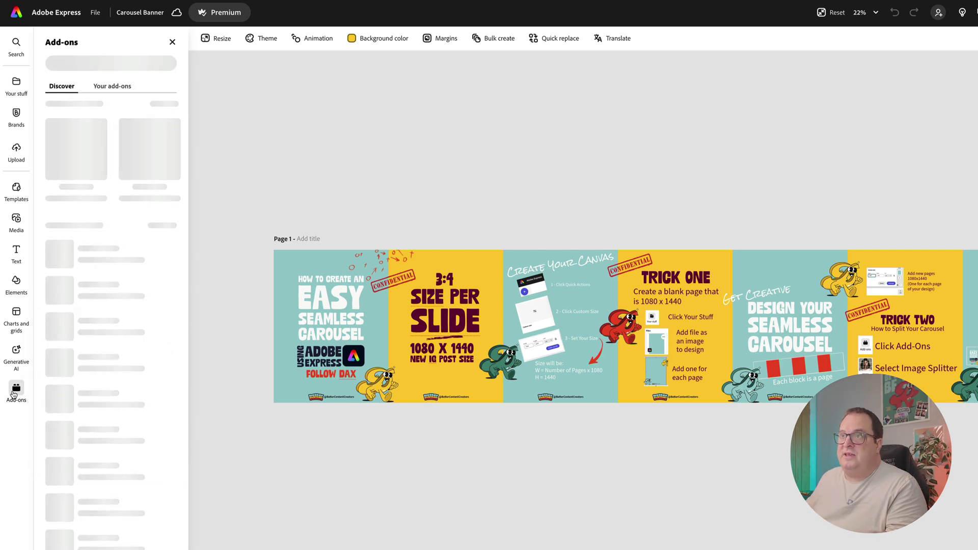
pyautogui.click(114, 87)
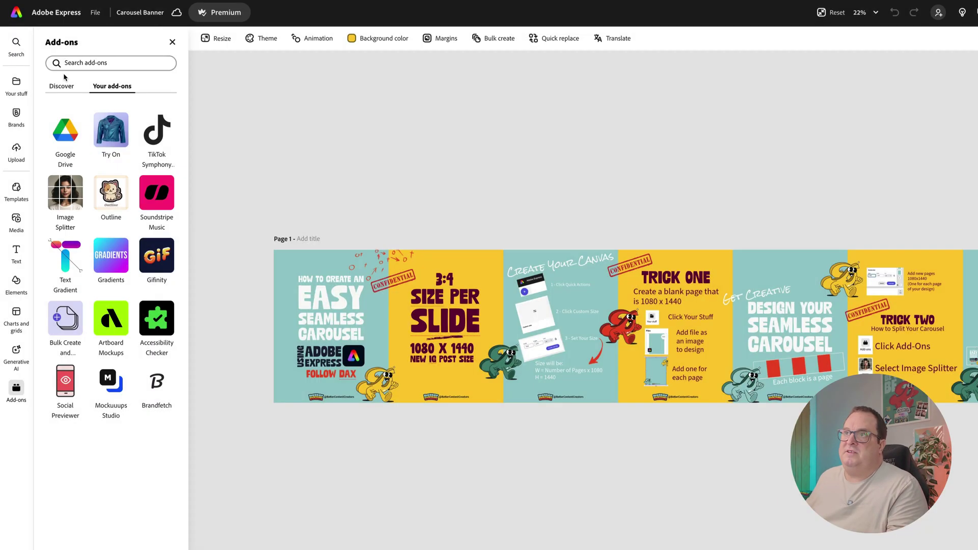
pyautogui.click(64, 88)
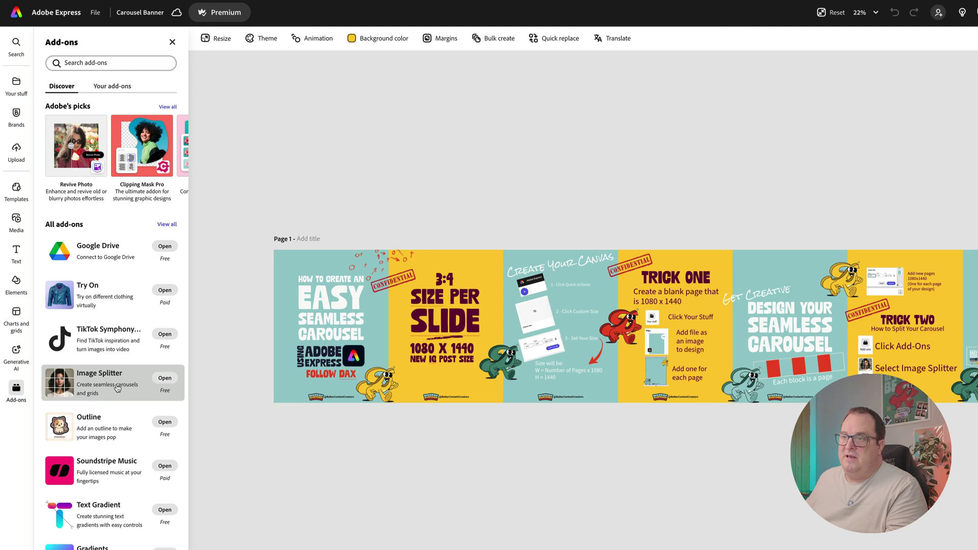
pyautogui.click(165, 380)
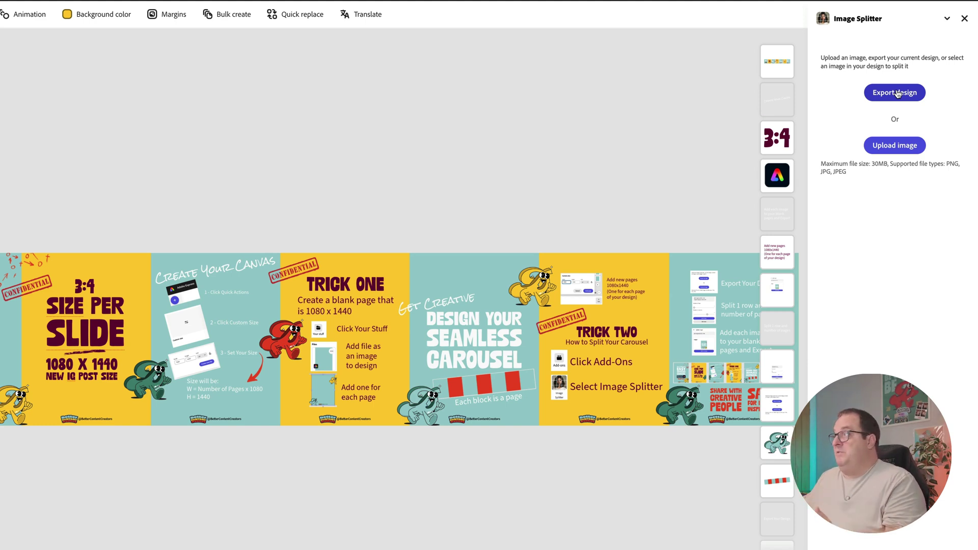
pyautogui.click(898, 93)
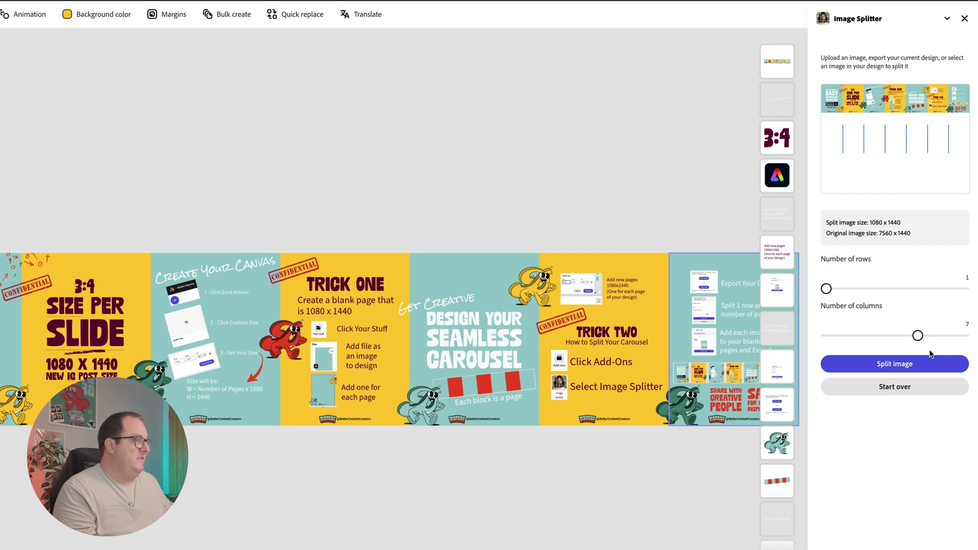
pyautogui.click(905, 365)
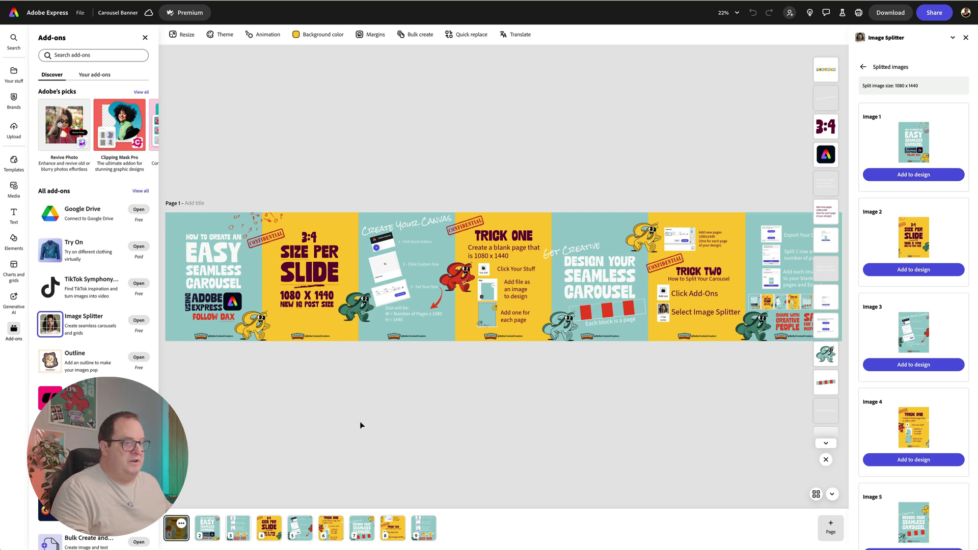
# Step: Browse pages 2–4, then add split Image 1 to page 2
pyautogui.click(202, 532)
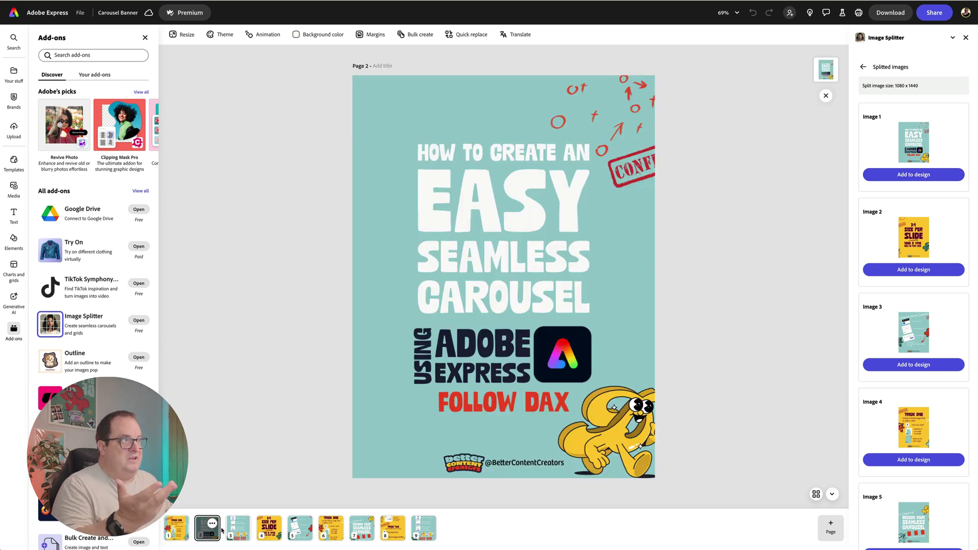
pyautogui.click(237, 530)
pyautogui.click(272, 535)
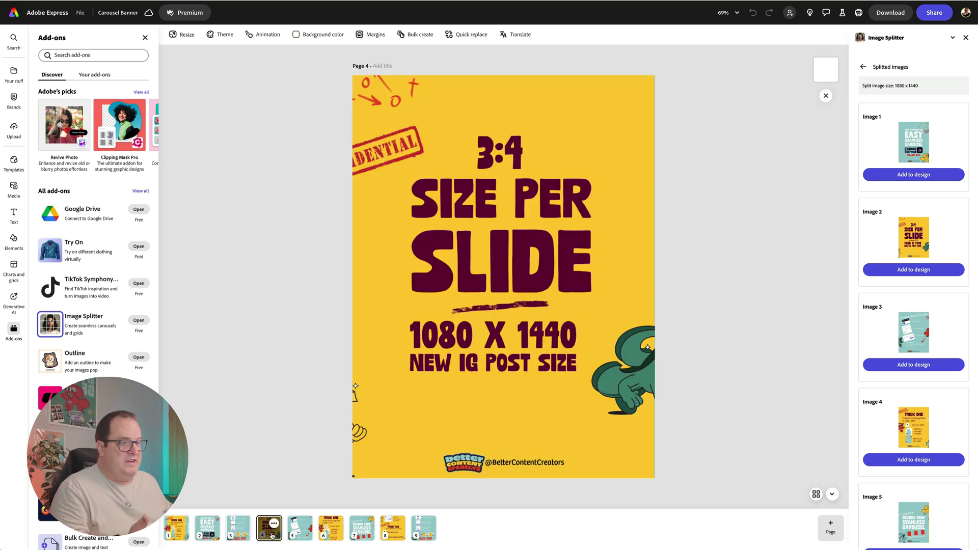
pyautogui.click(205, 535)
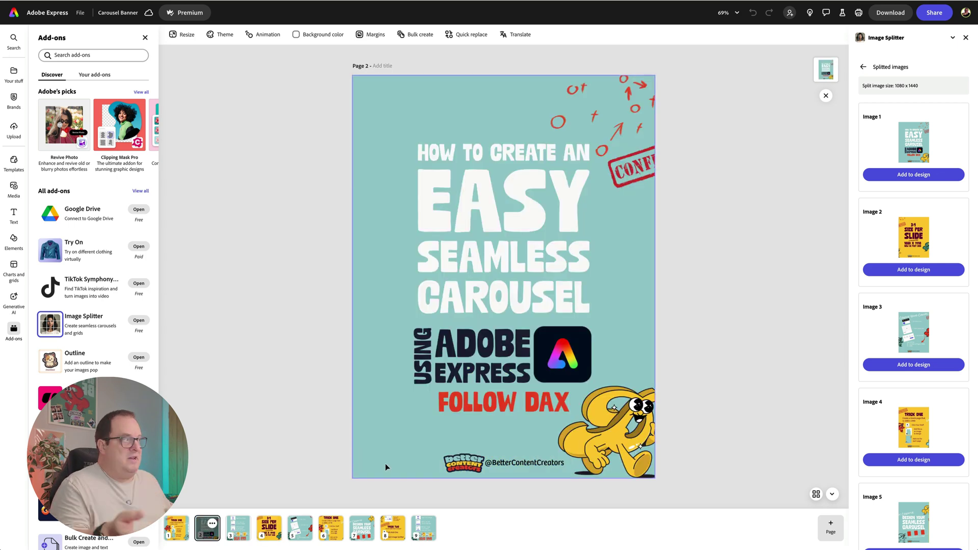
pyautogui.click(907, 175)
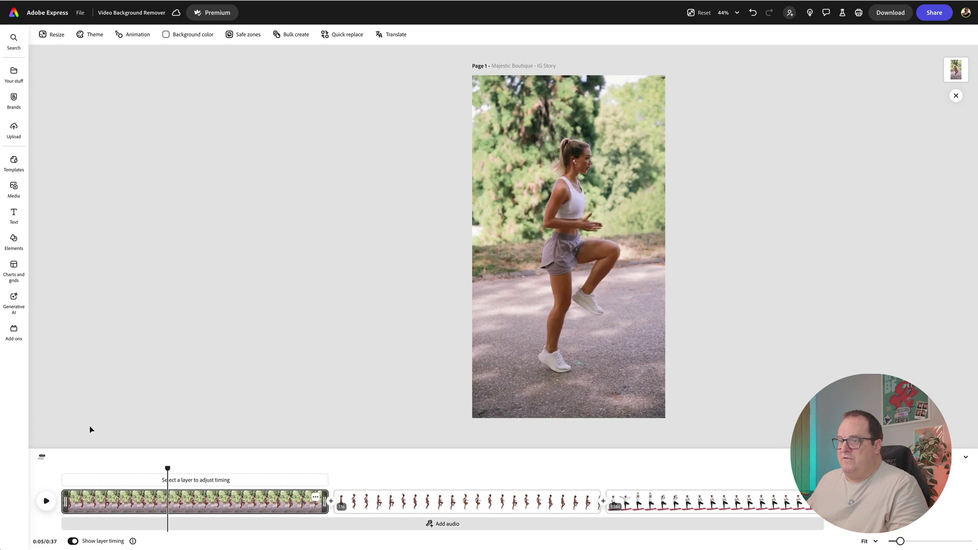
# Step: Preview the runner clip from near its start, then select it to show its Video editing options
pyautogui.click(72, 479)
pyautogui.press('space')
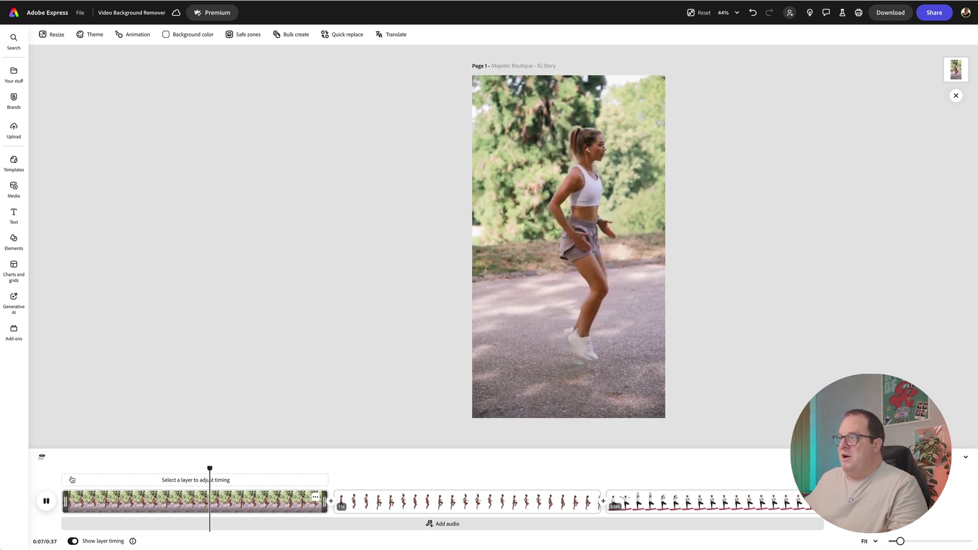
pyautogui.press('space')
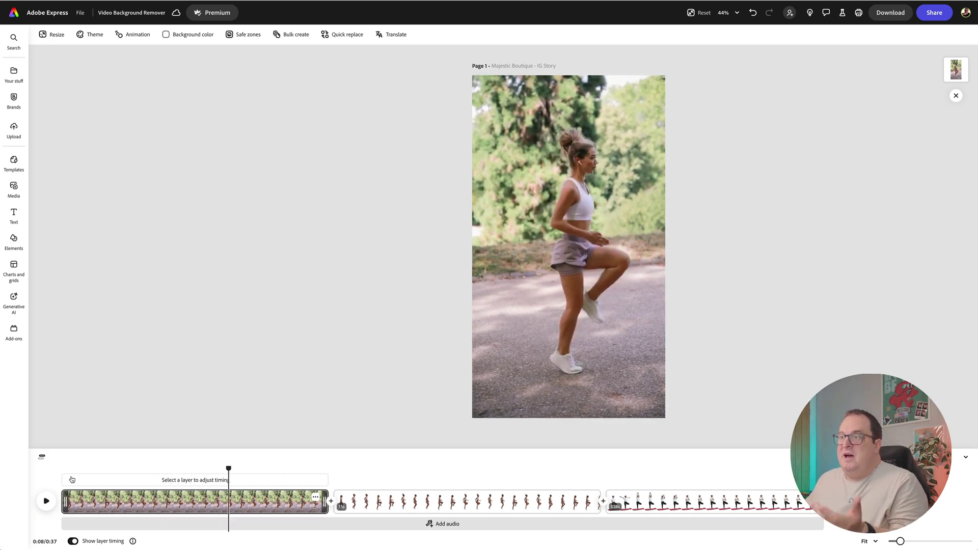
pyautogui.click(476, 273)
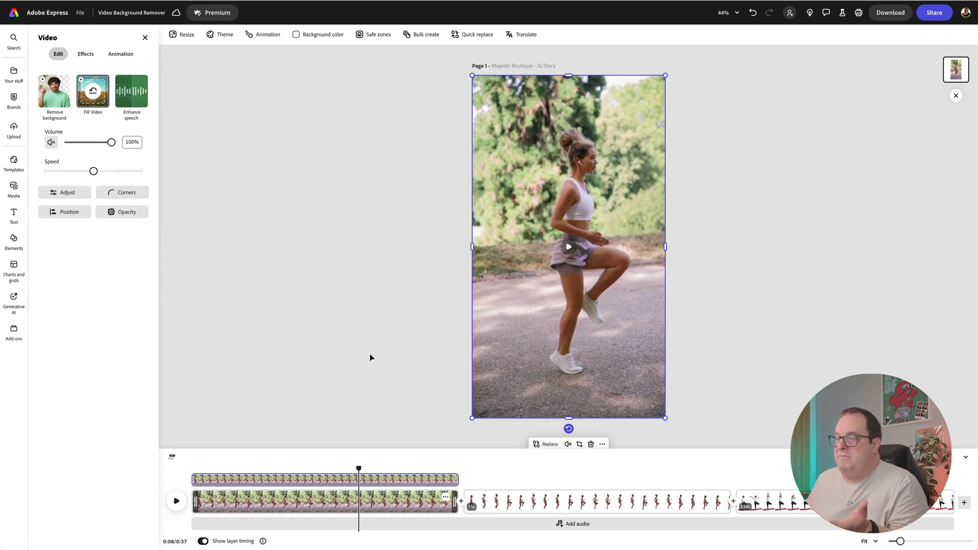
# Step: Play the background-removed runner clip starting at 0:13
pyautogui.click(465, 470)
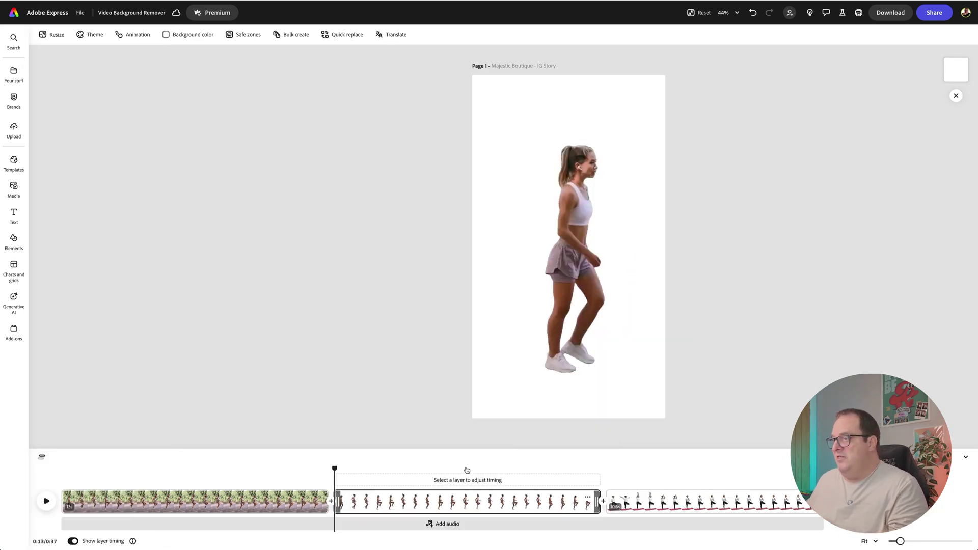
pyautogui.click(46, 502)
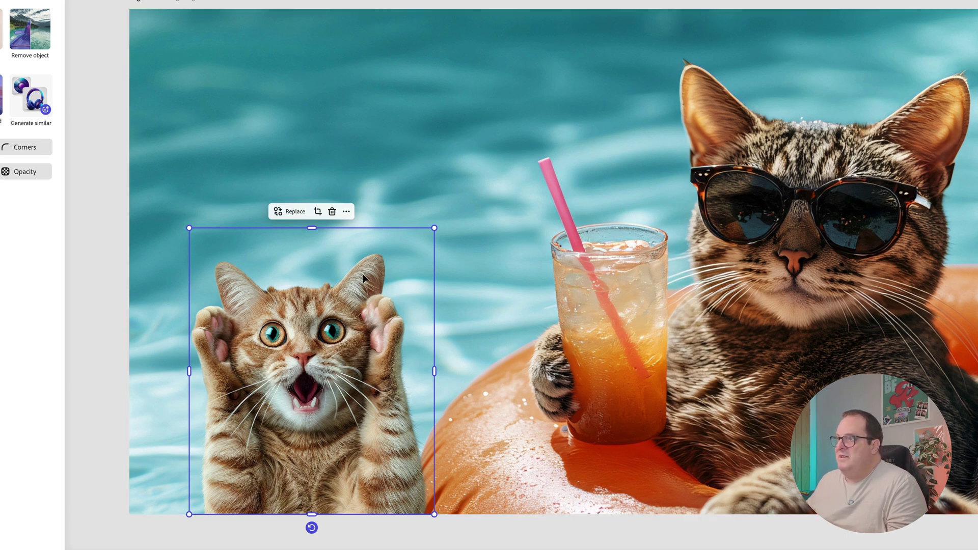
# Step: Tilt the surprised cat cutout a few degrees and move it up beside the sunglasses cat
pyautogui.click(359, 452)
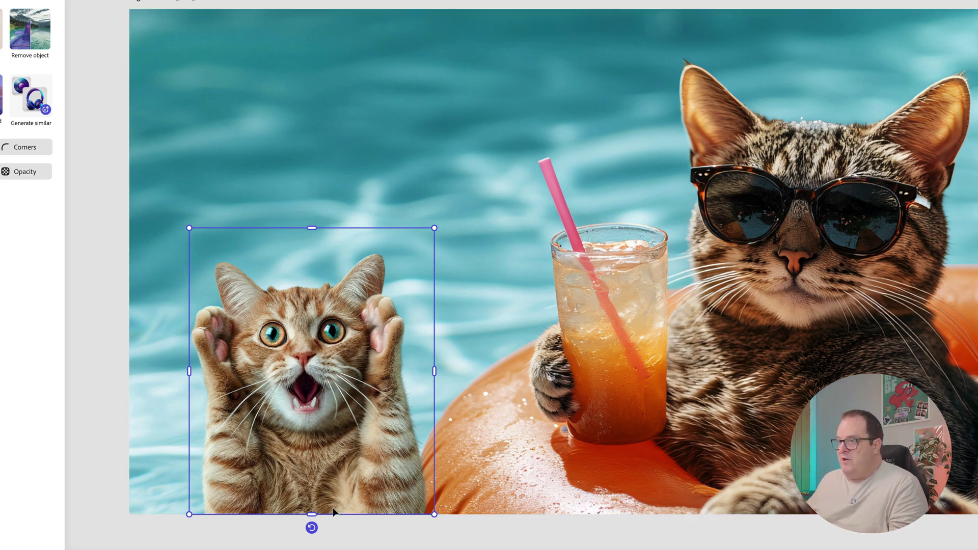
pyautogui.moveTo(312, 528); pyautogui.dragTo(298, 500)
pyautogui.moveTo(326, 354); pyautogui.dragTo(343, 235)
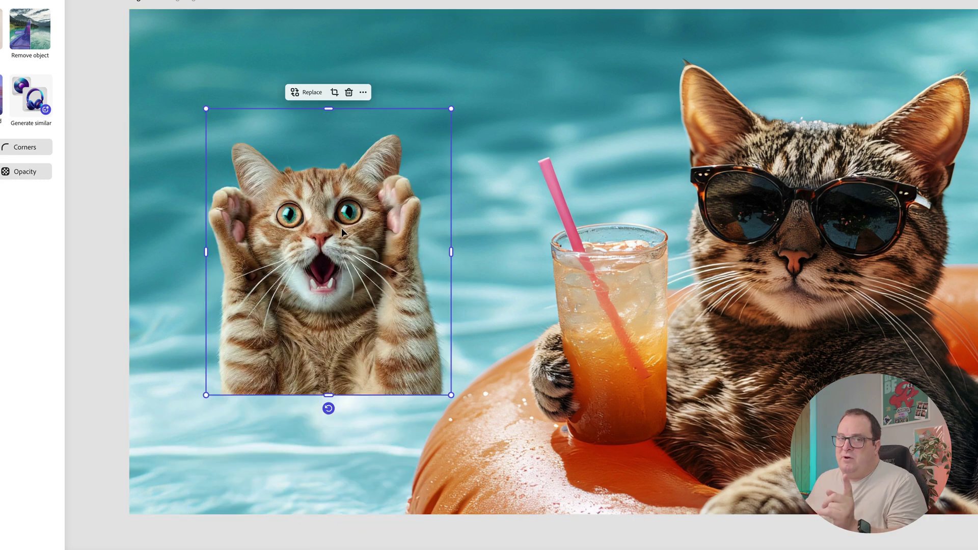
pyautogui.moveTo(328, 409); pyautogui.dragTo(335, 505)
pyautogui.moveTo(332, 409); pyautogui.dragTo(331, 412)
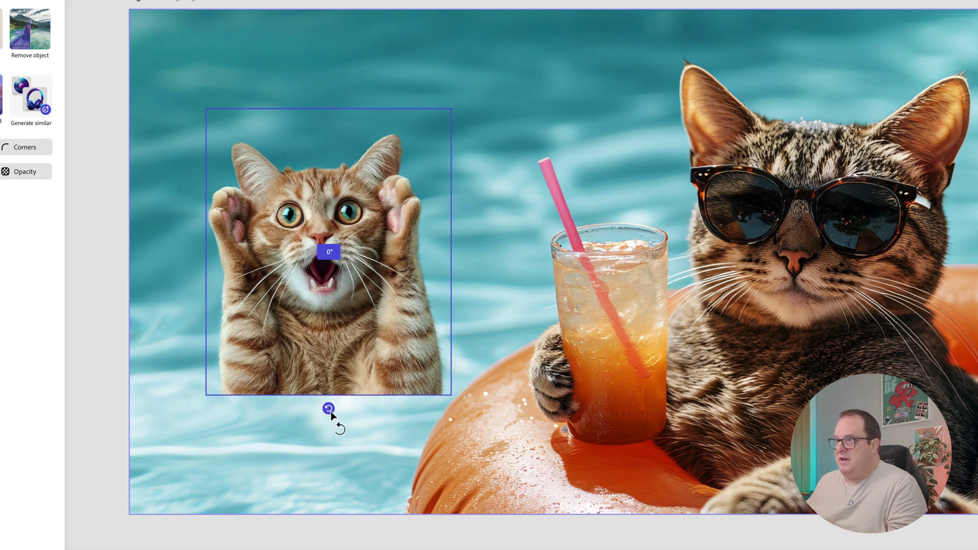
pyautogui.moveTo(324, 489); pyautogui.dragTo(360, 545)
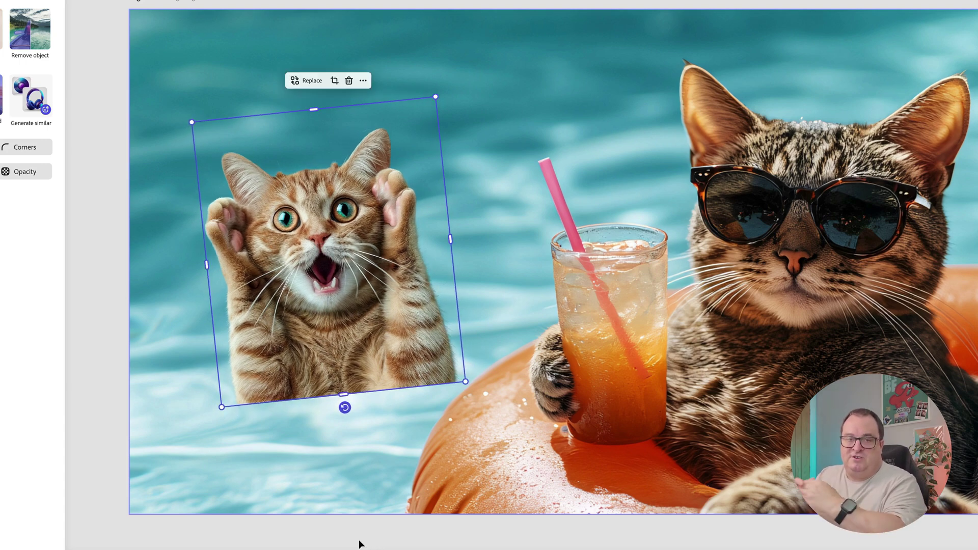